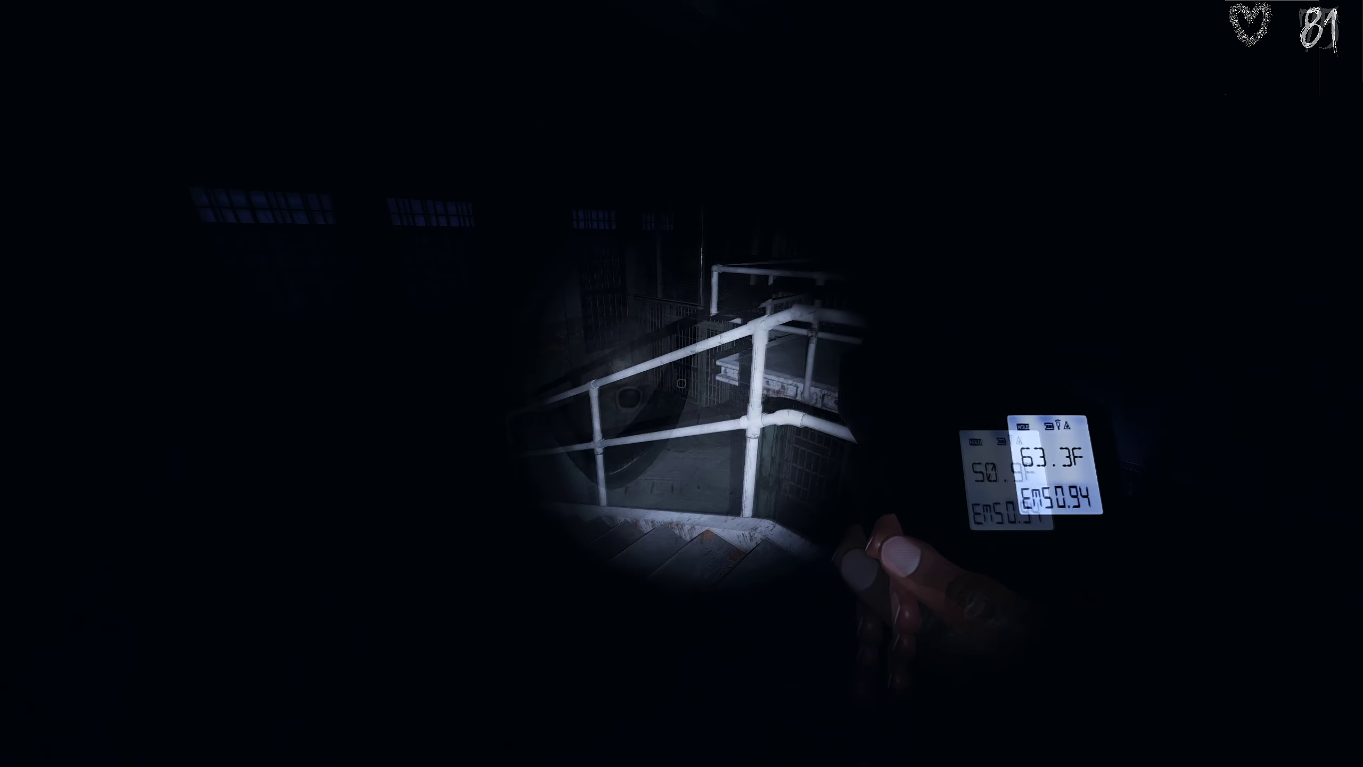
pyautogui.press('g')
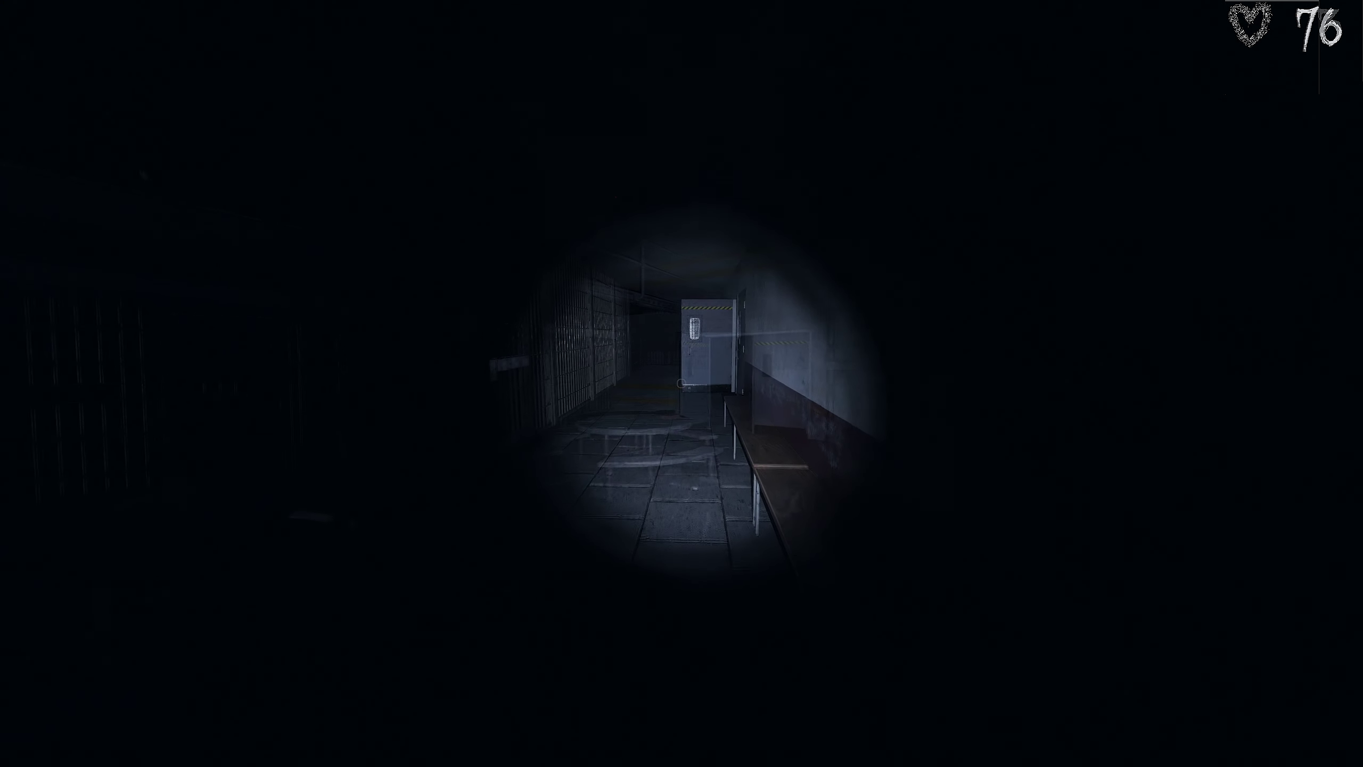
pyautogui.press('w')
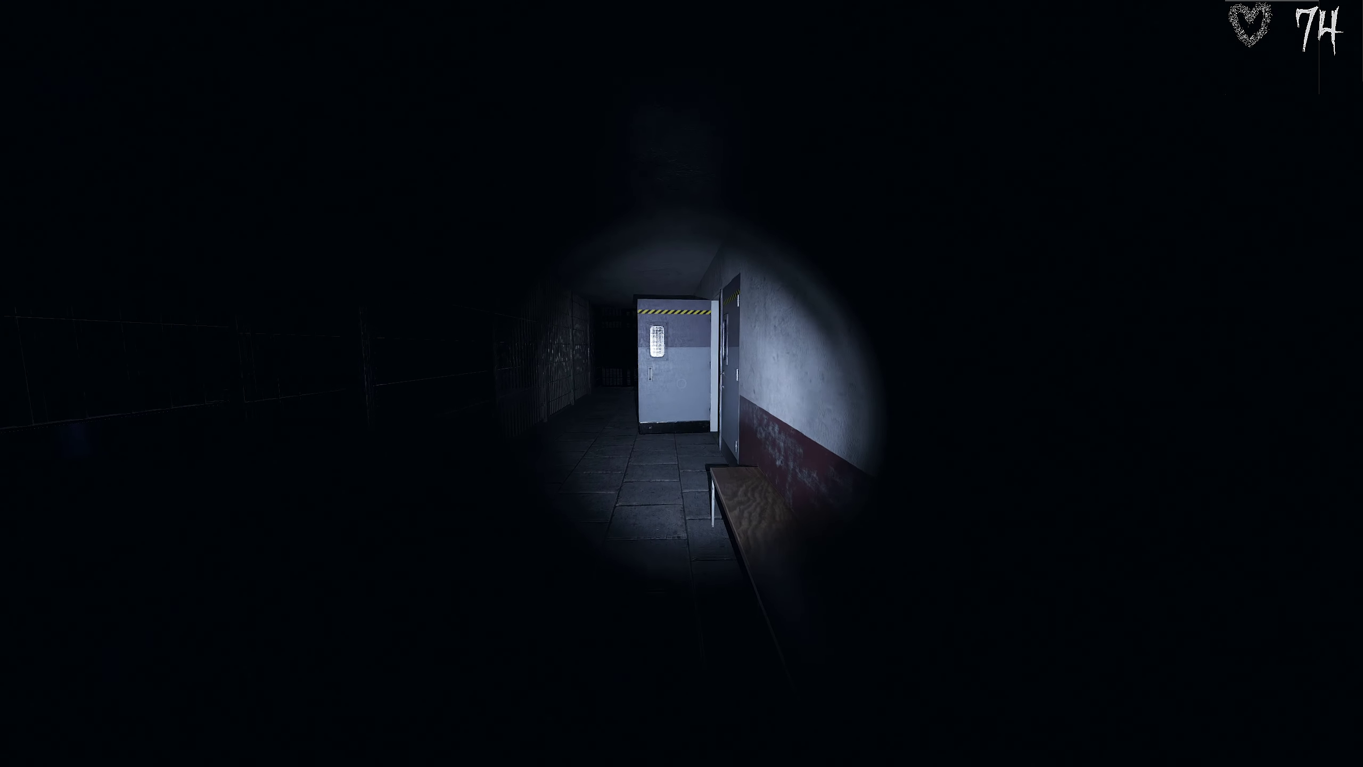
pyautogui.press('w')
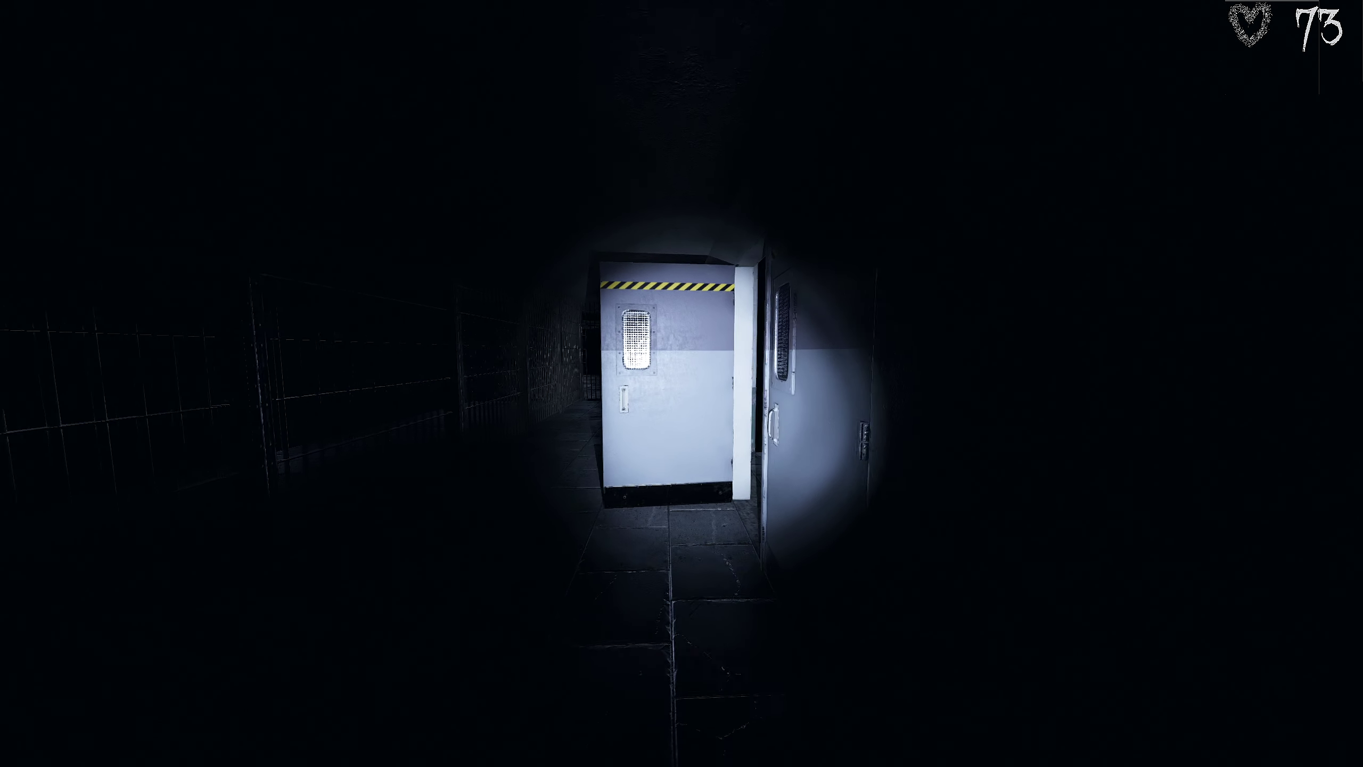
pyautogui.press('w')
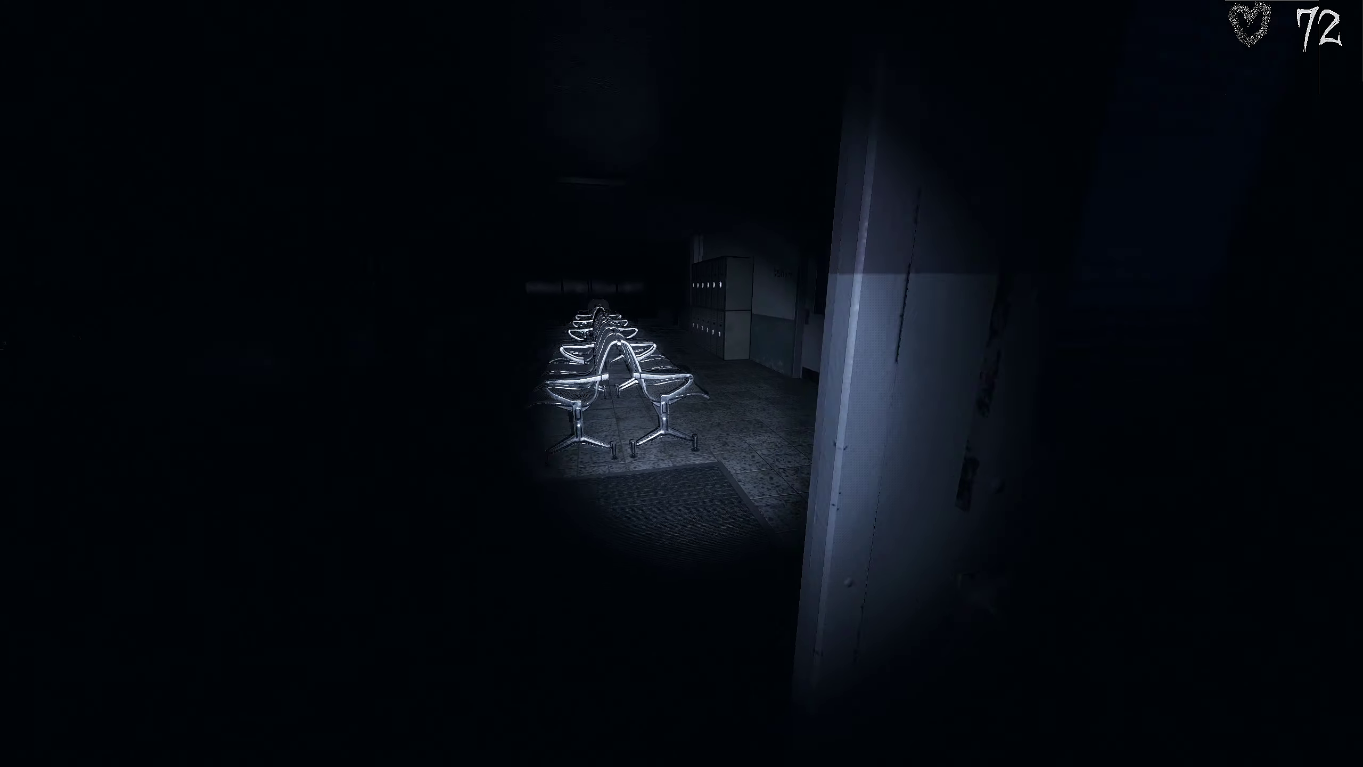
pyautogui.press('w')
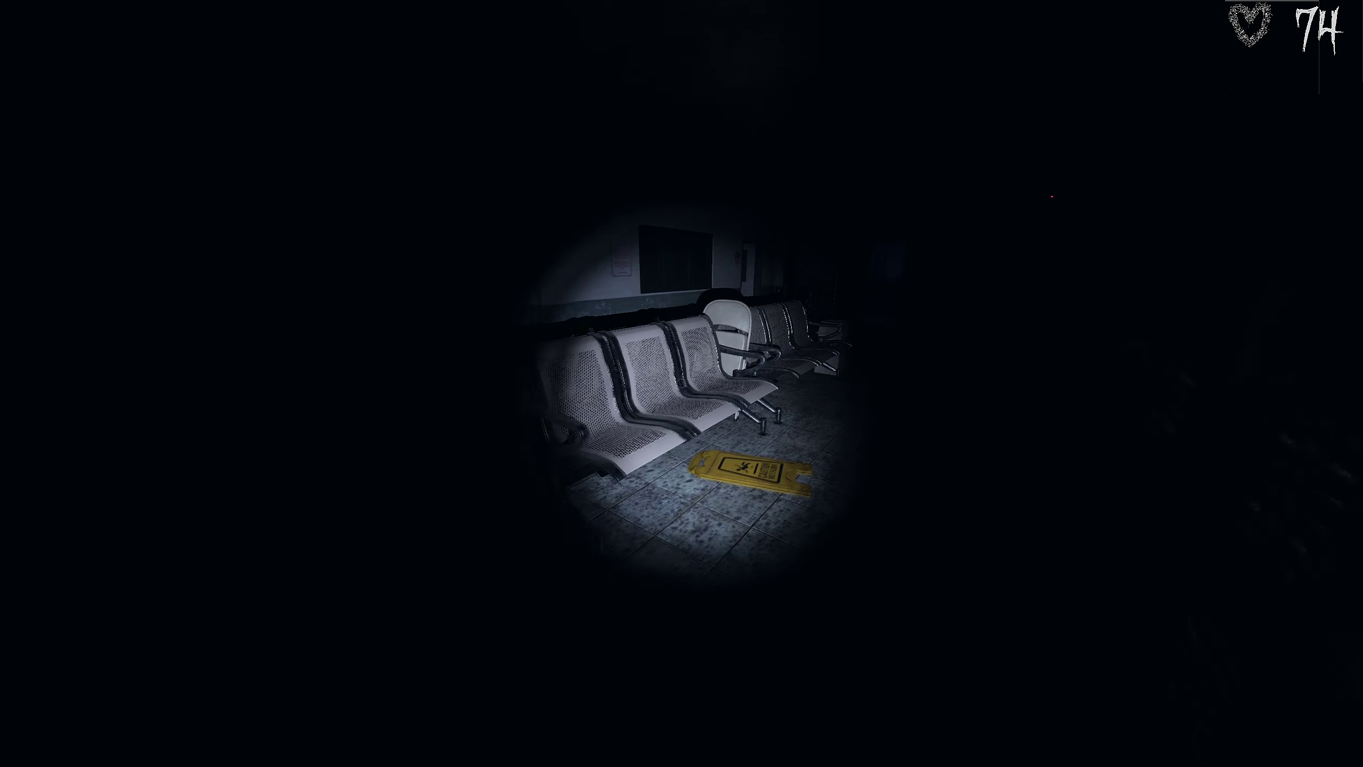
pyautogui.press('w')
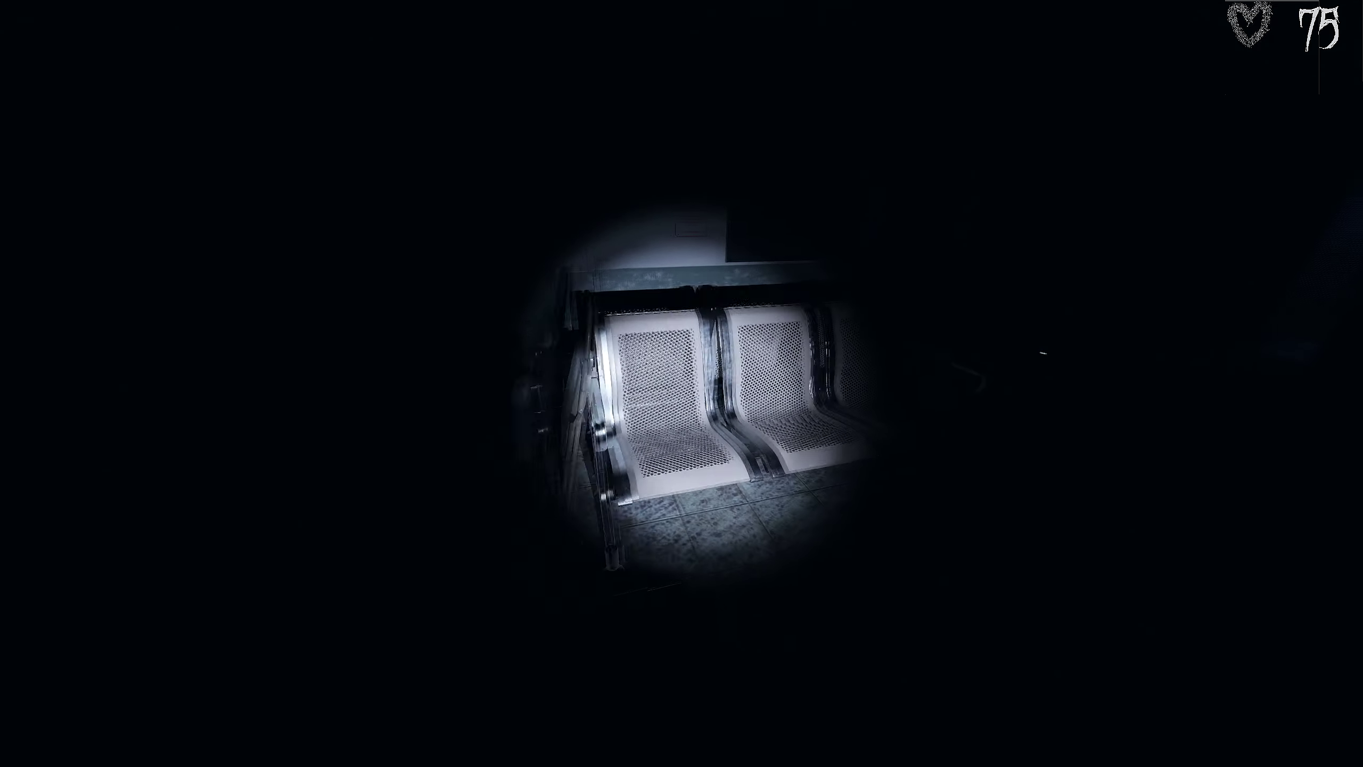
pyautogui.press('w')
pyautogui.press('w')
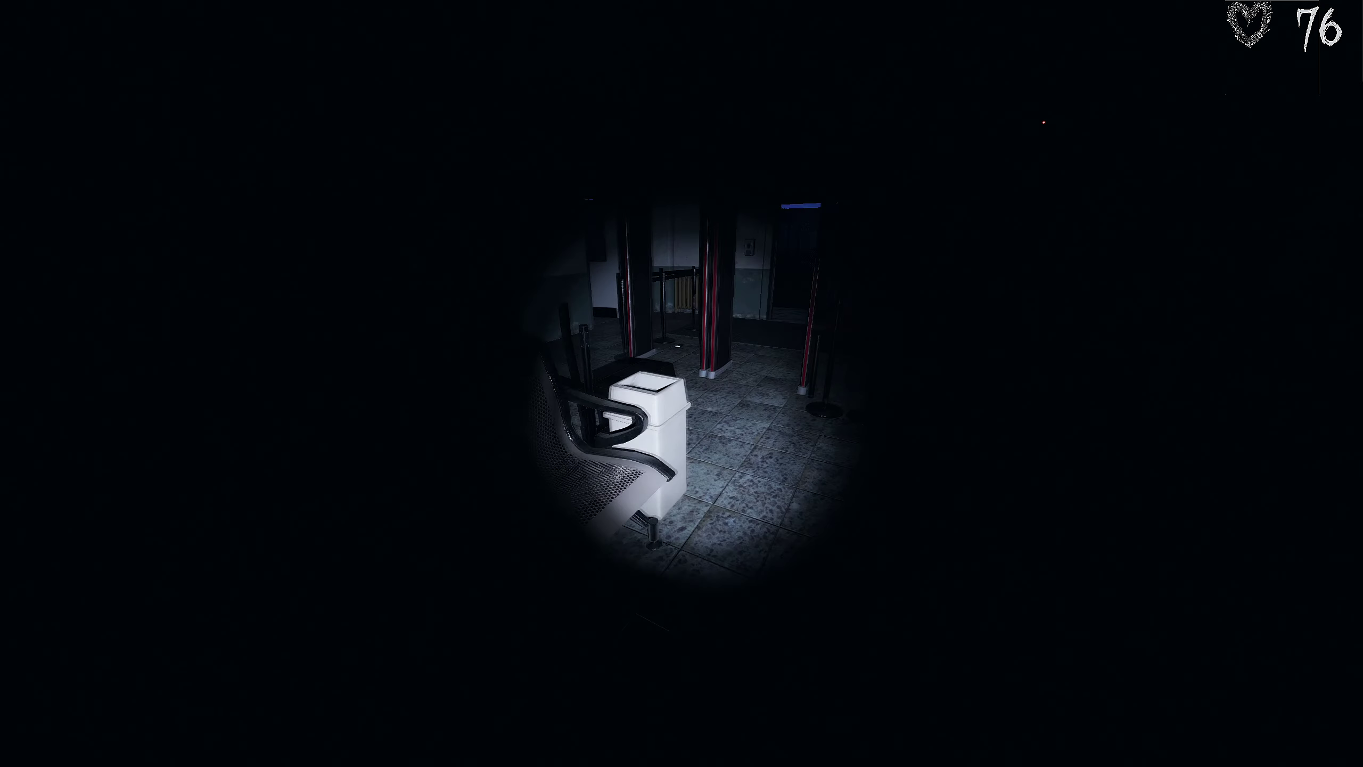
pyautogui.press('w')
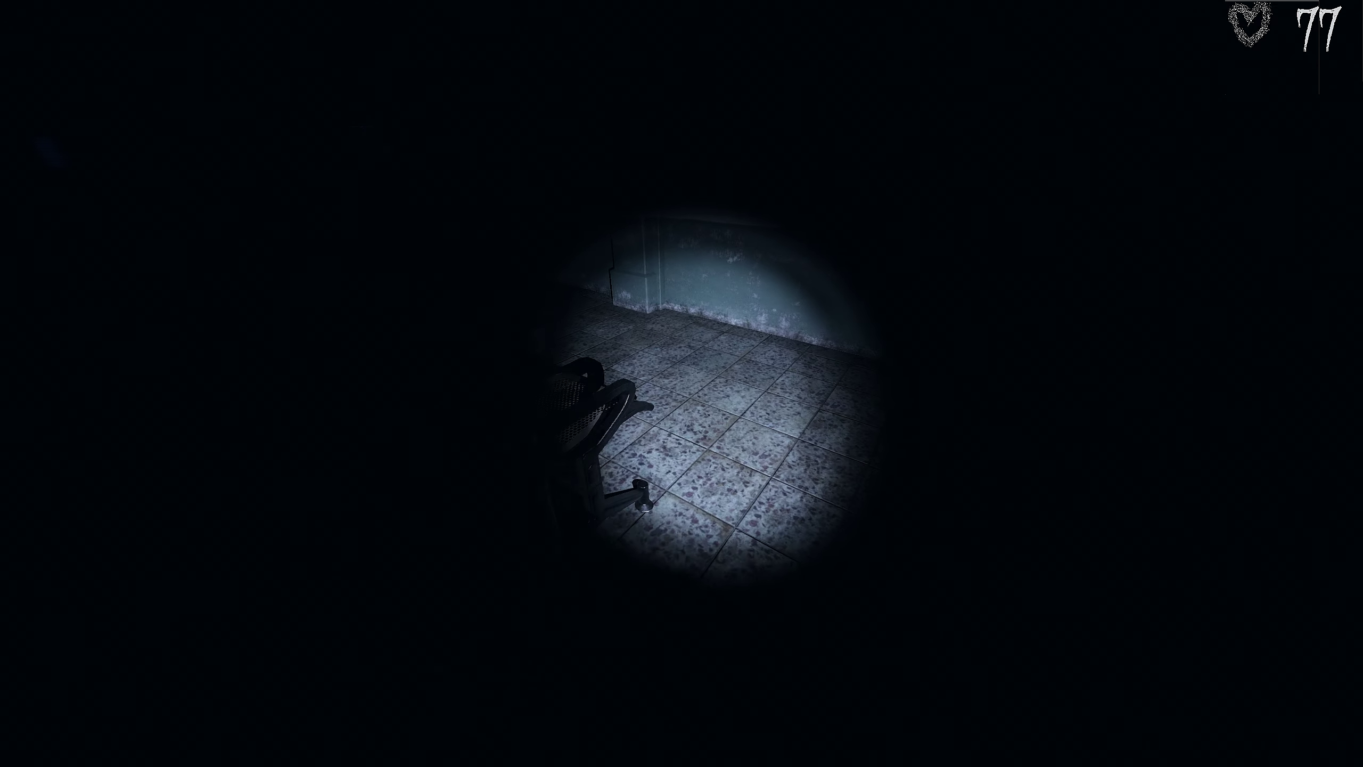
pyautogui.press('w')
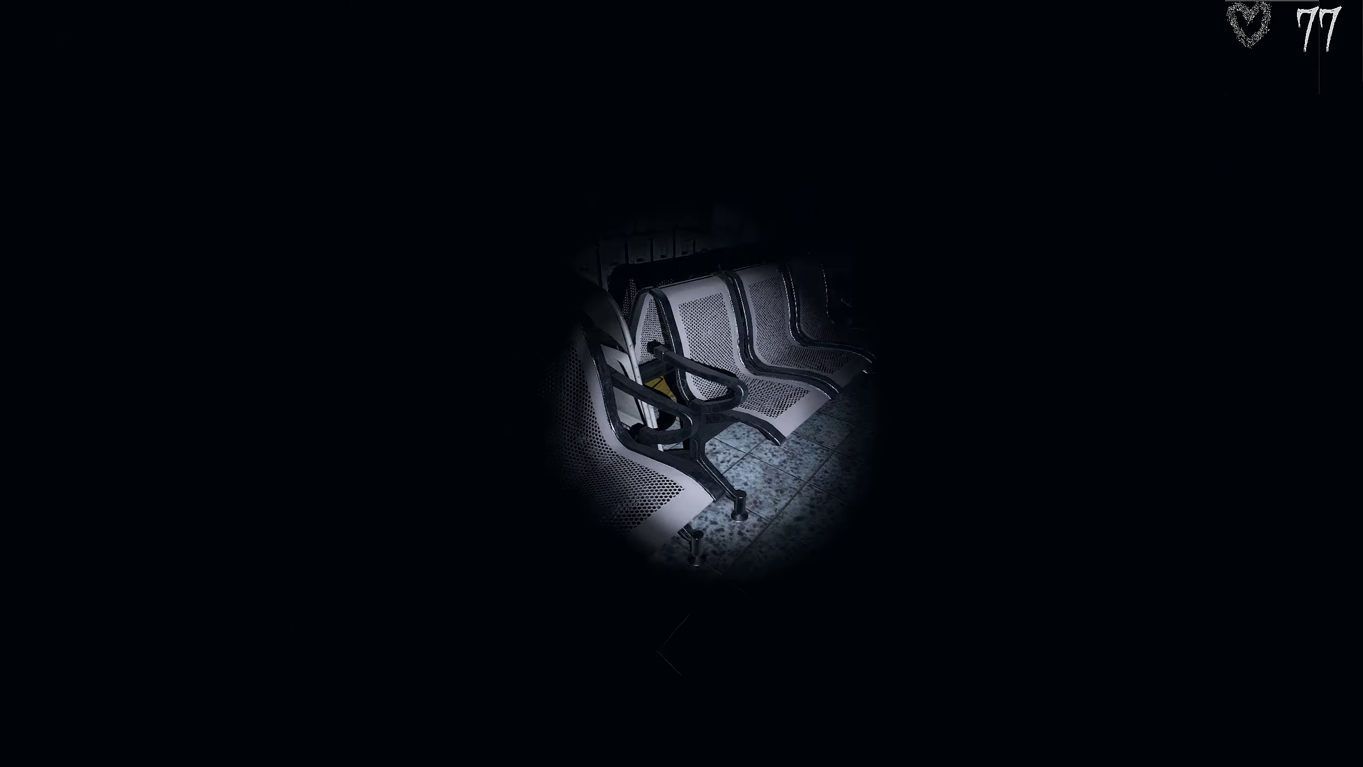
pyautogui.press('w')
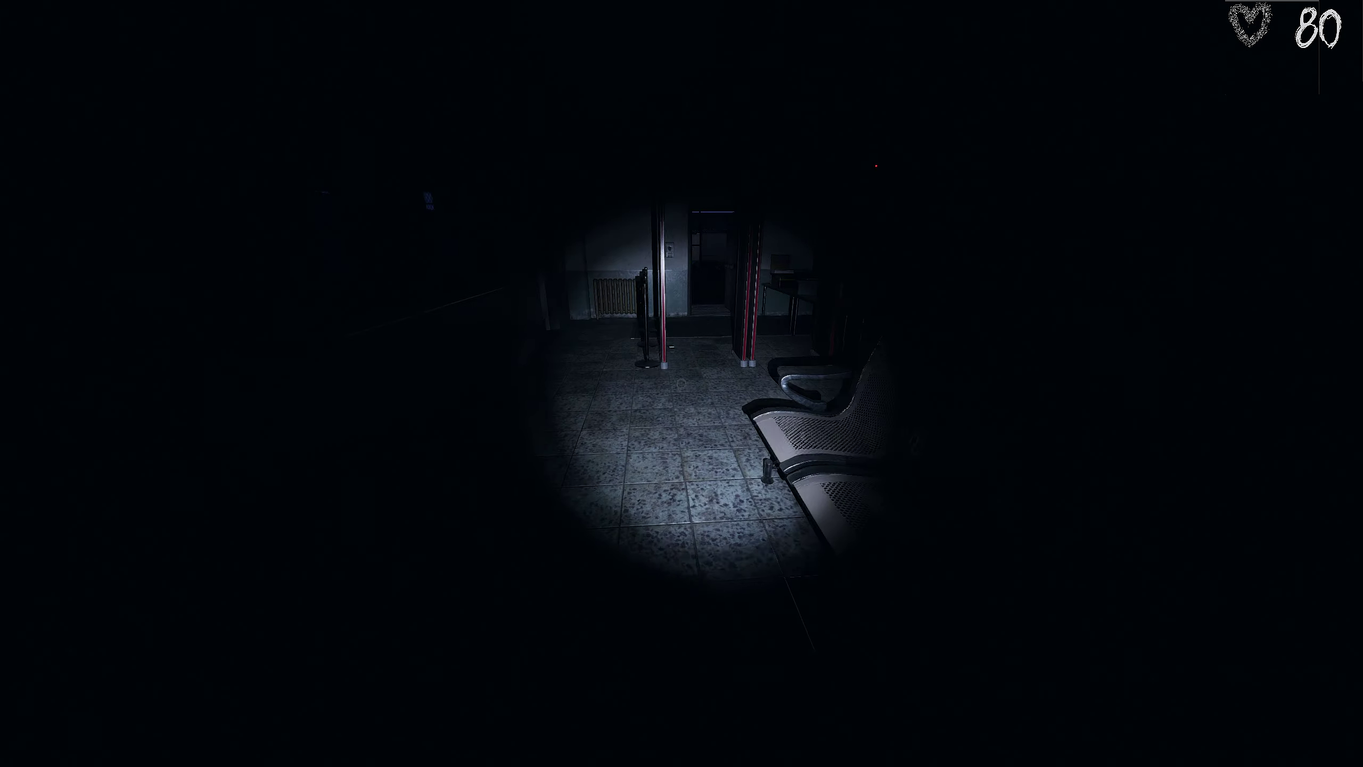
pyautogui.press('w')
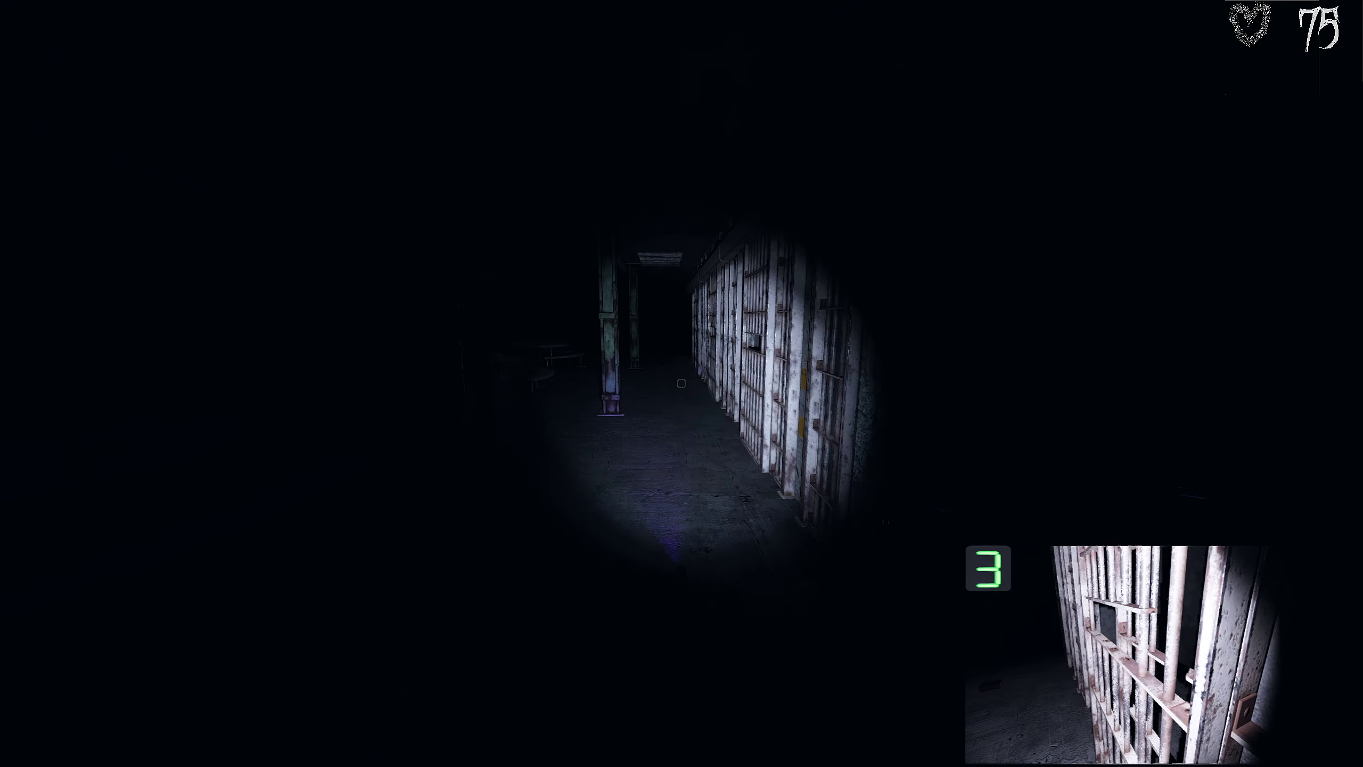
pyautogui.press('w')
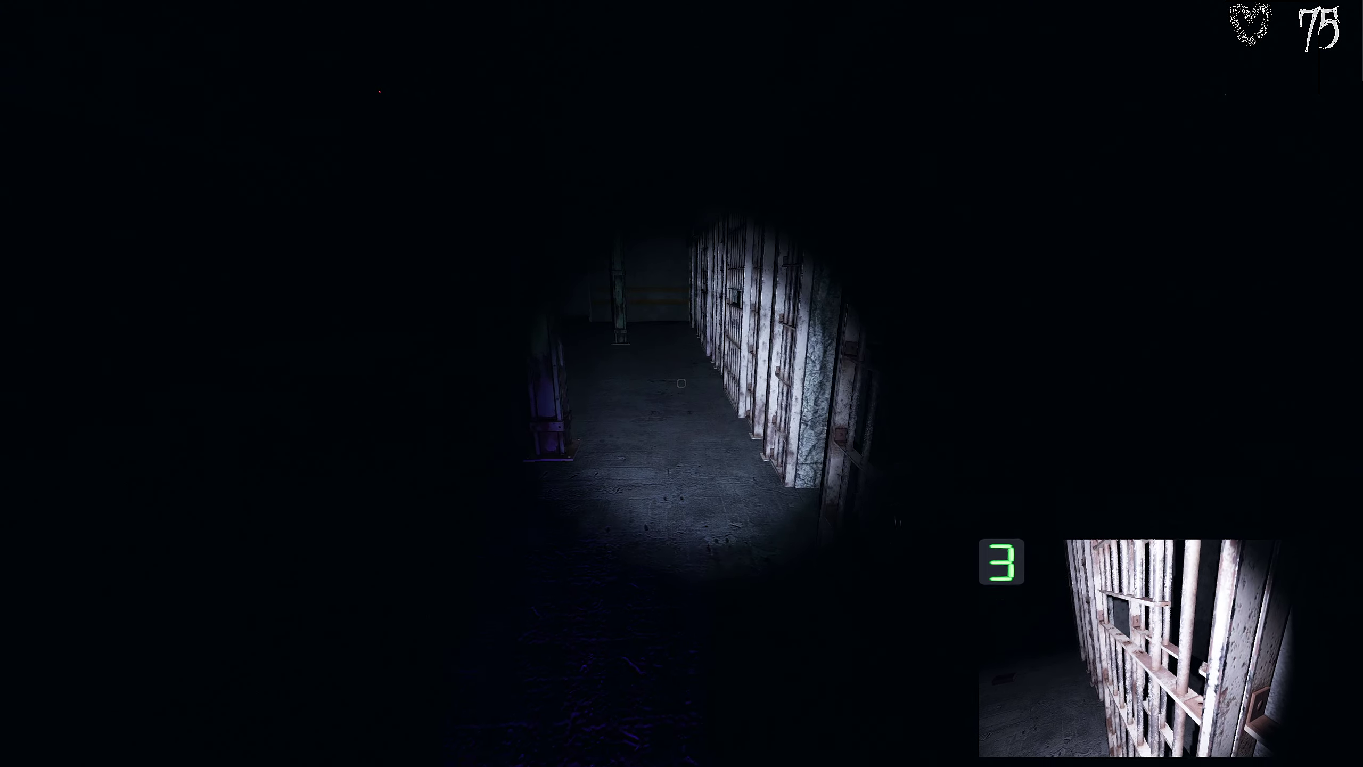
pyautogui.press('w')
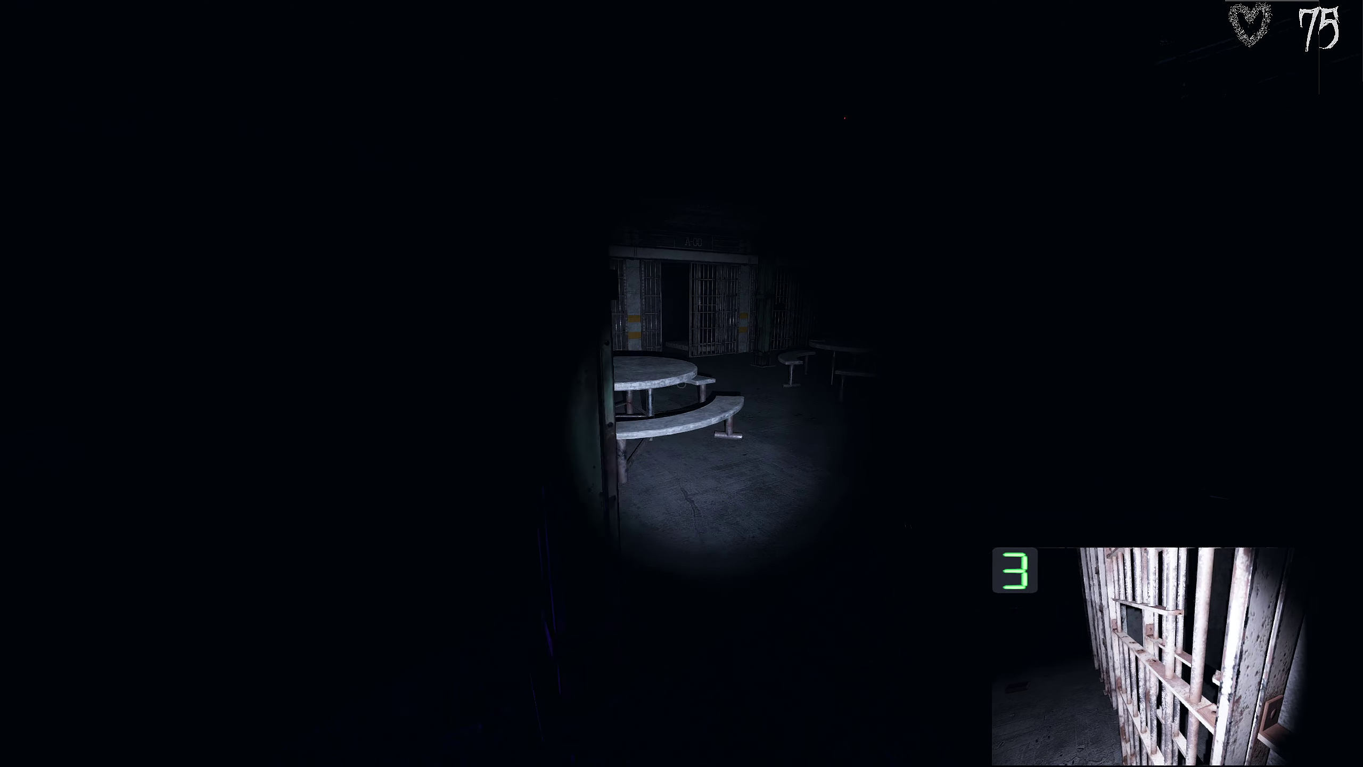
pyautogui.press('w')
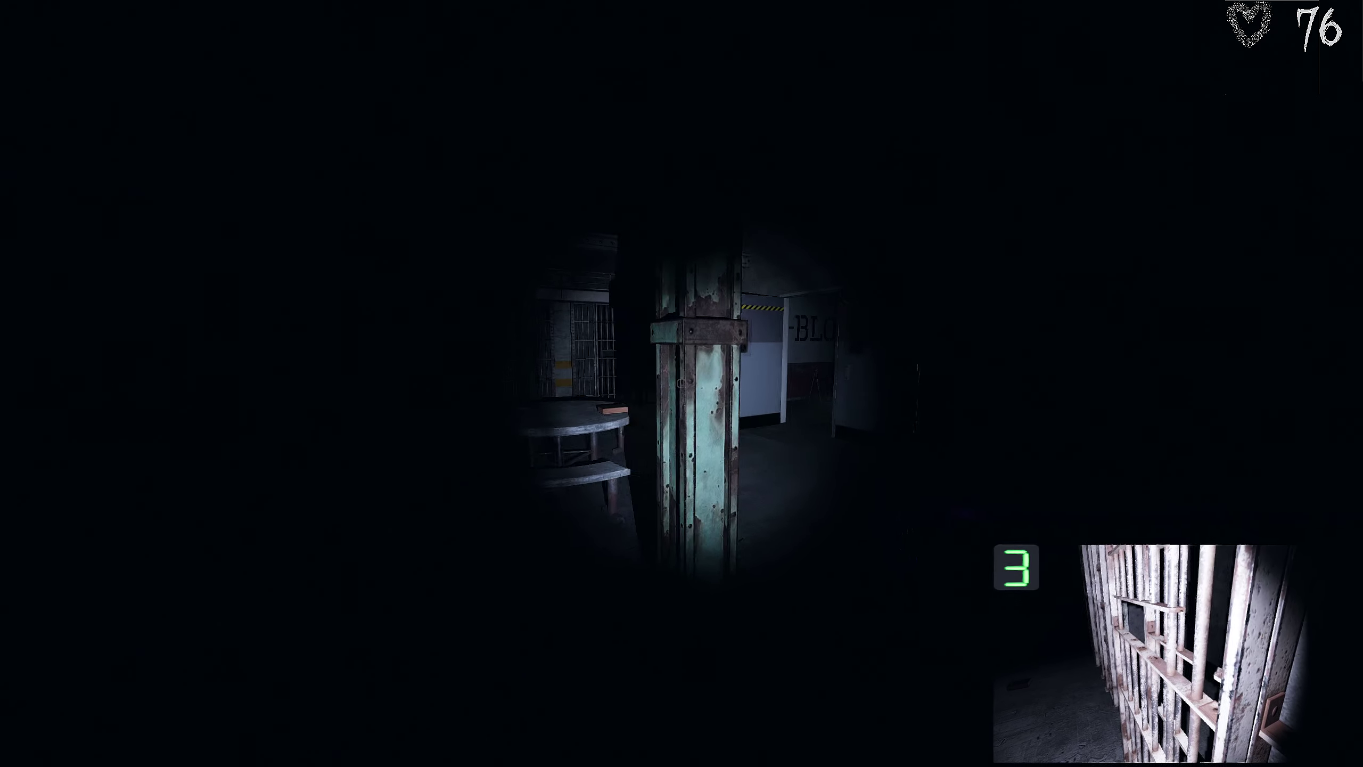
pyautogui.press('w')
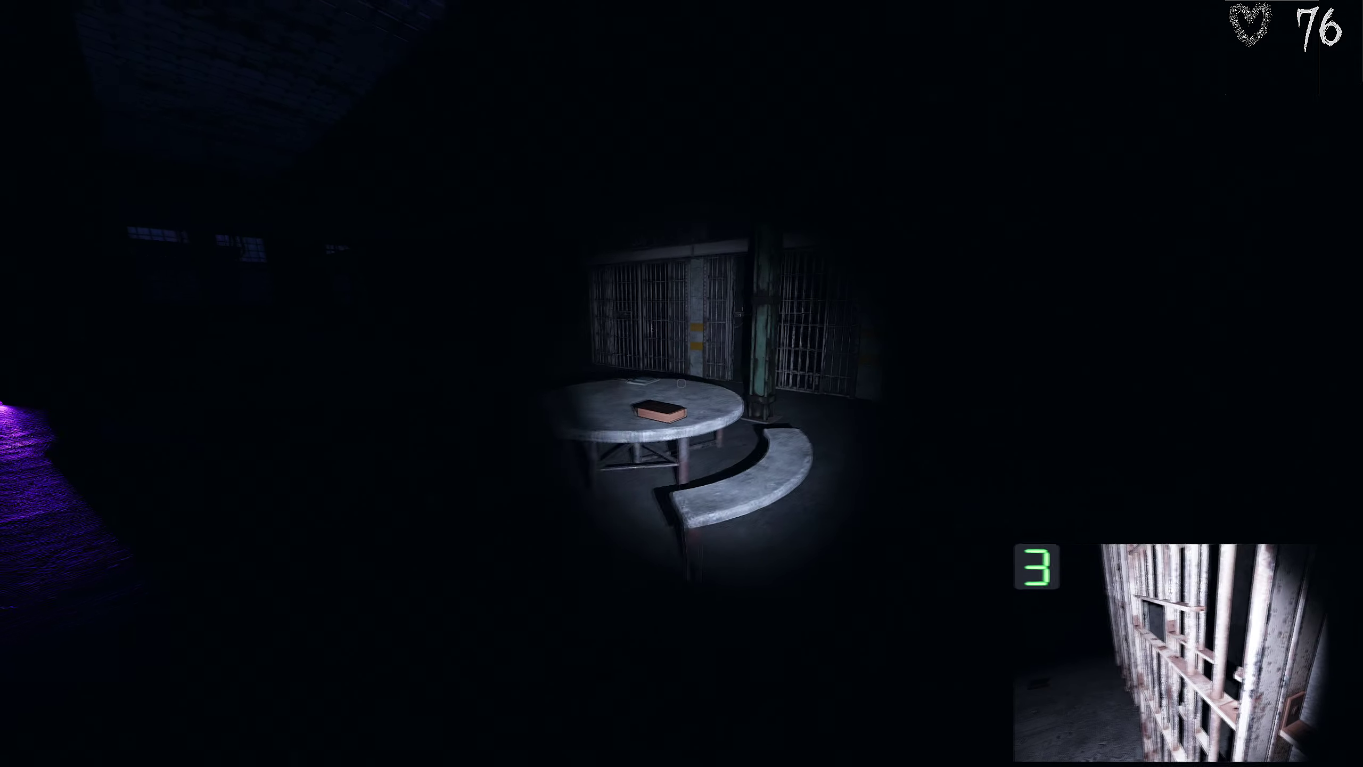
pyautogui.press('w')
pyautogui.press('w')
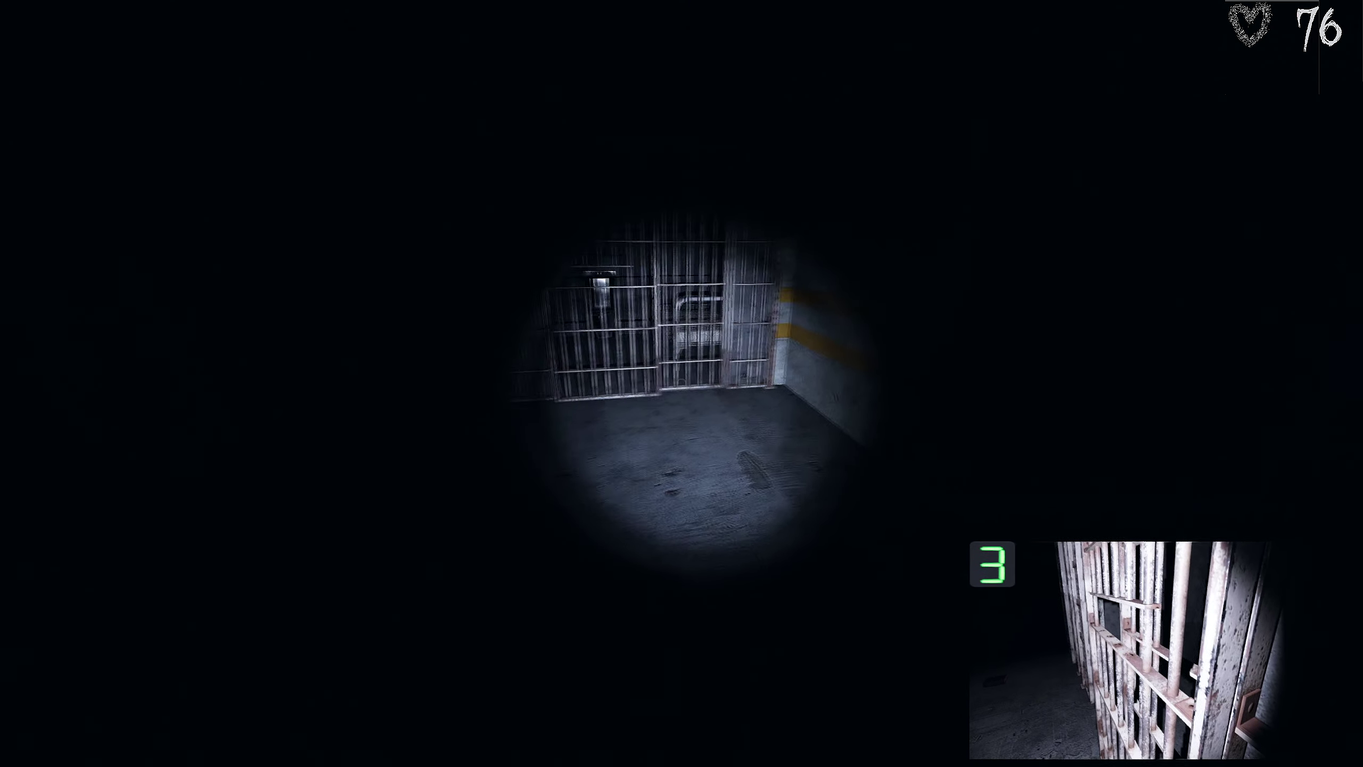
pyautogui.press('w')
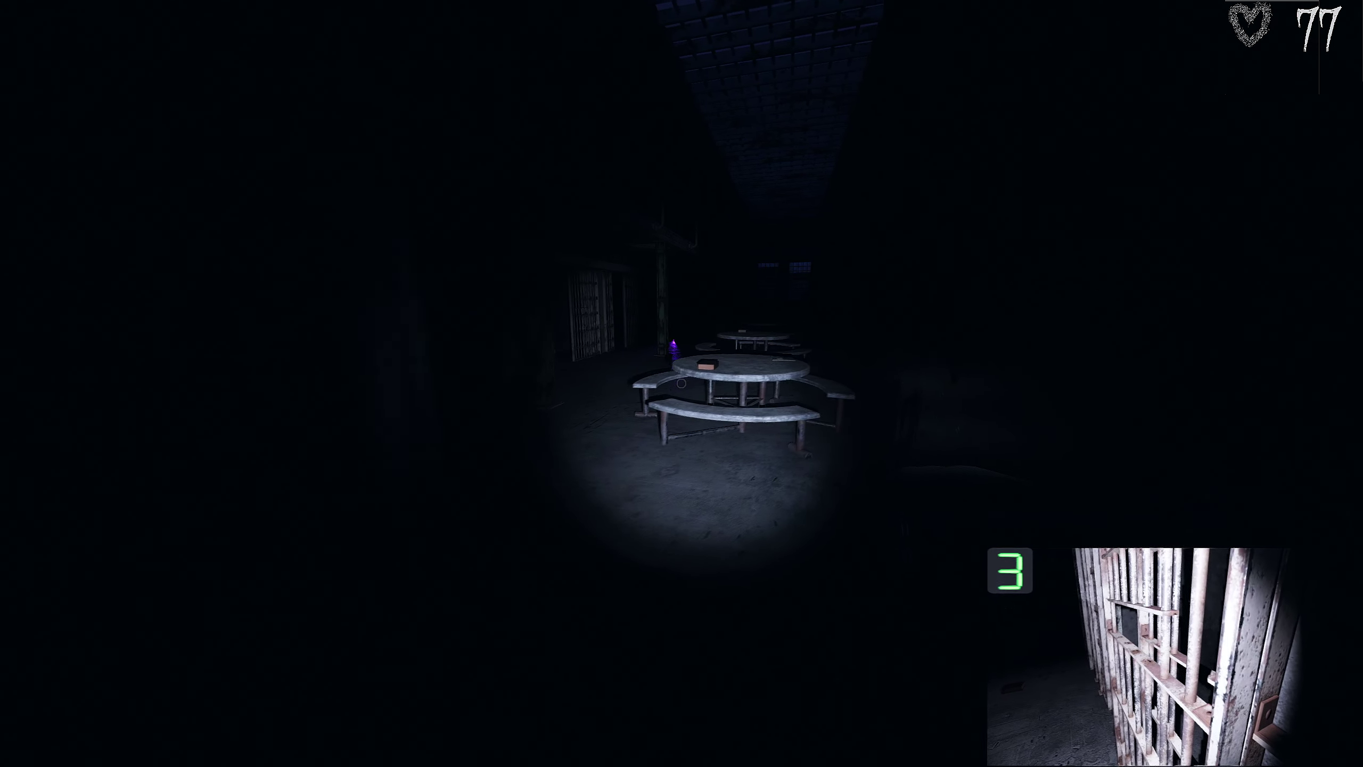
pyautogui.press('w')
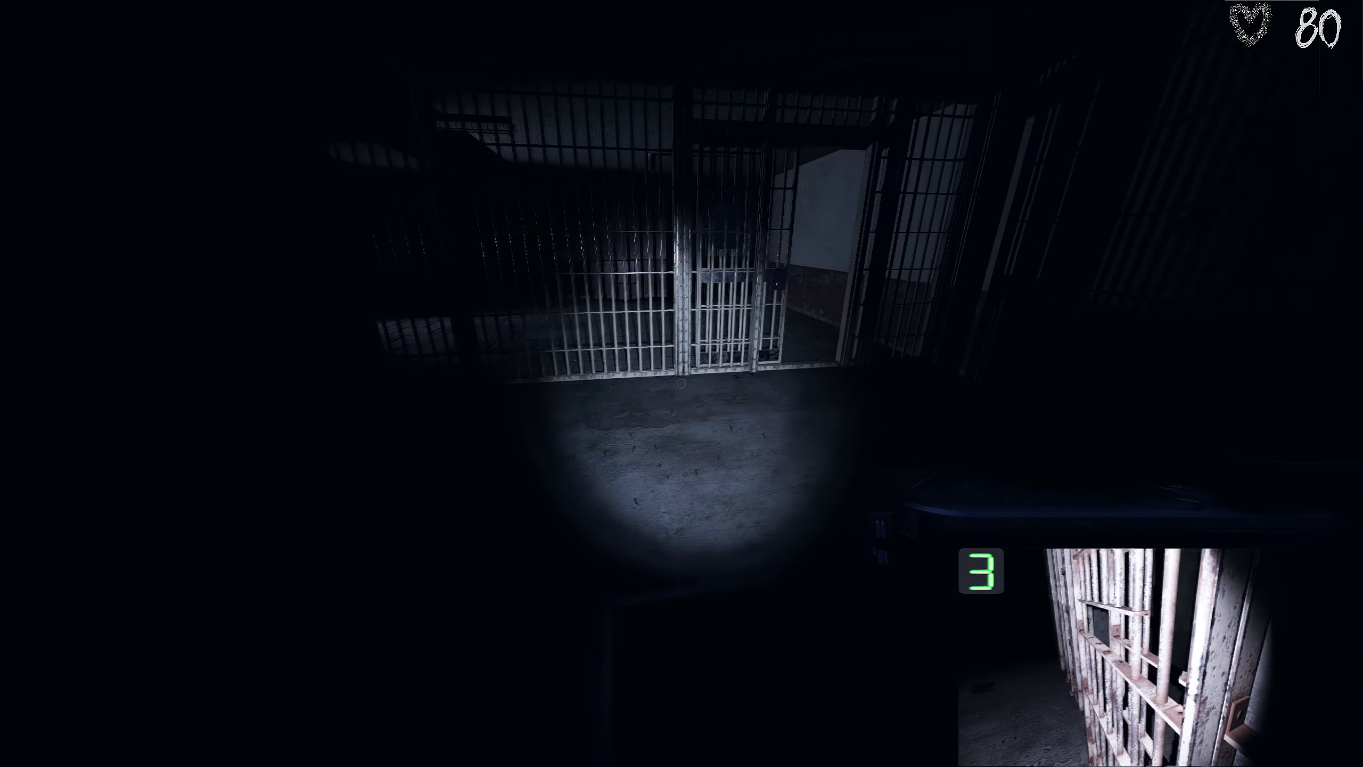
pyautogui.press('w')
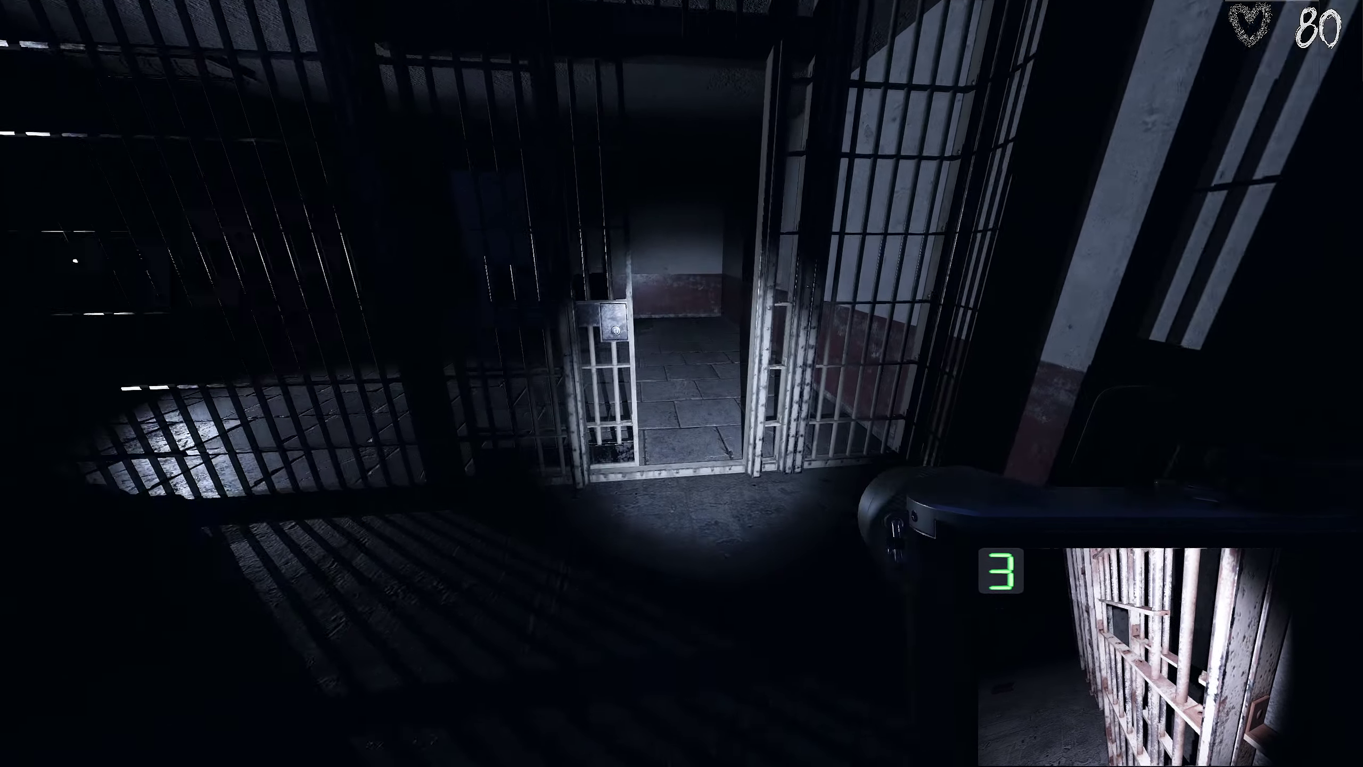
pyautogui.press('w')
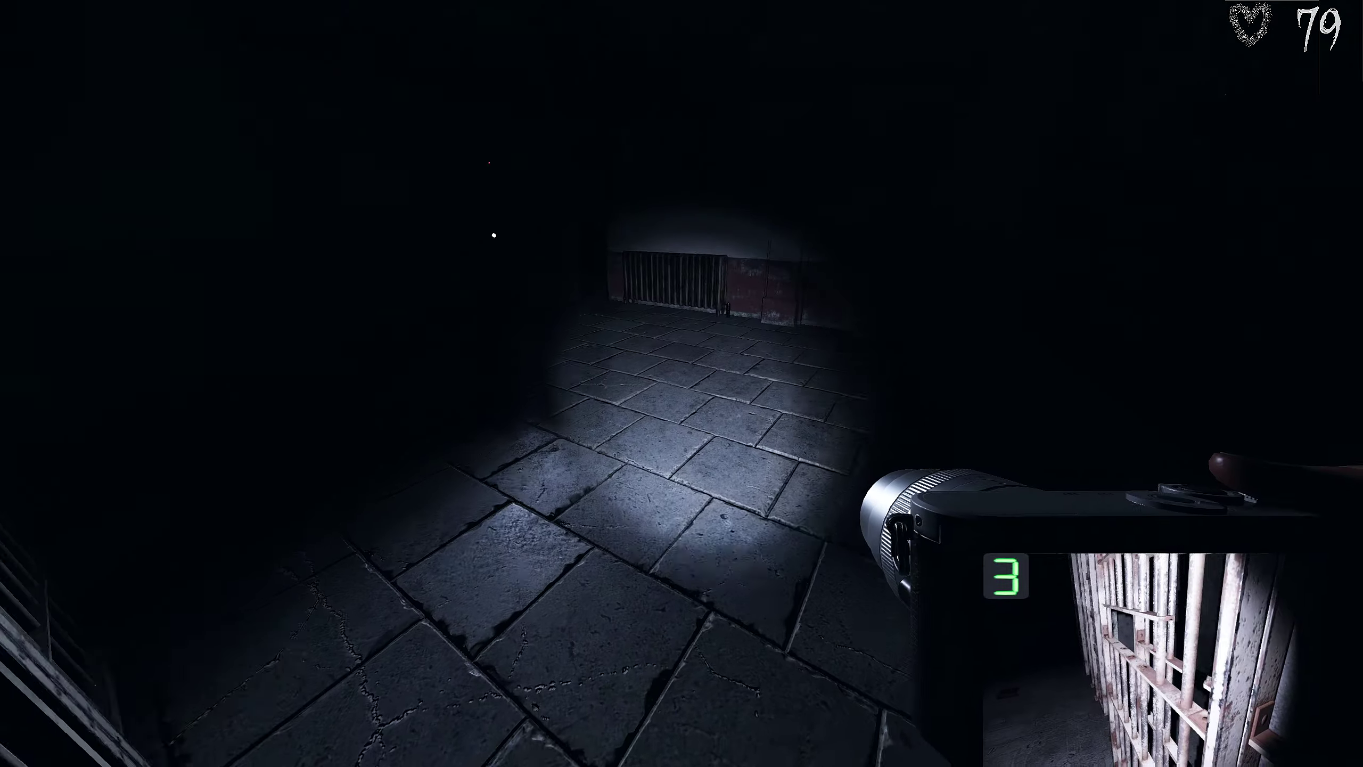
pyautogui.press('w')
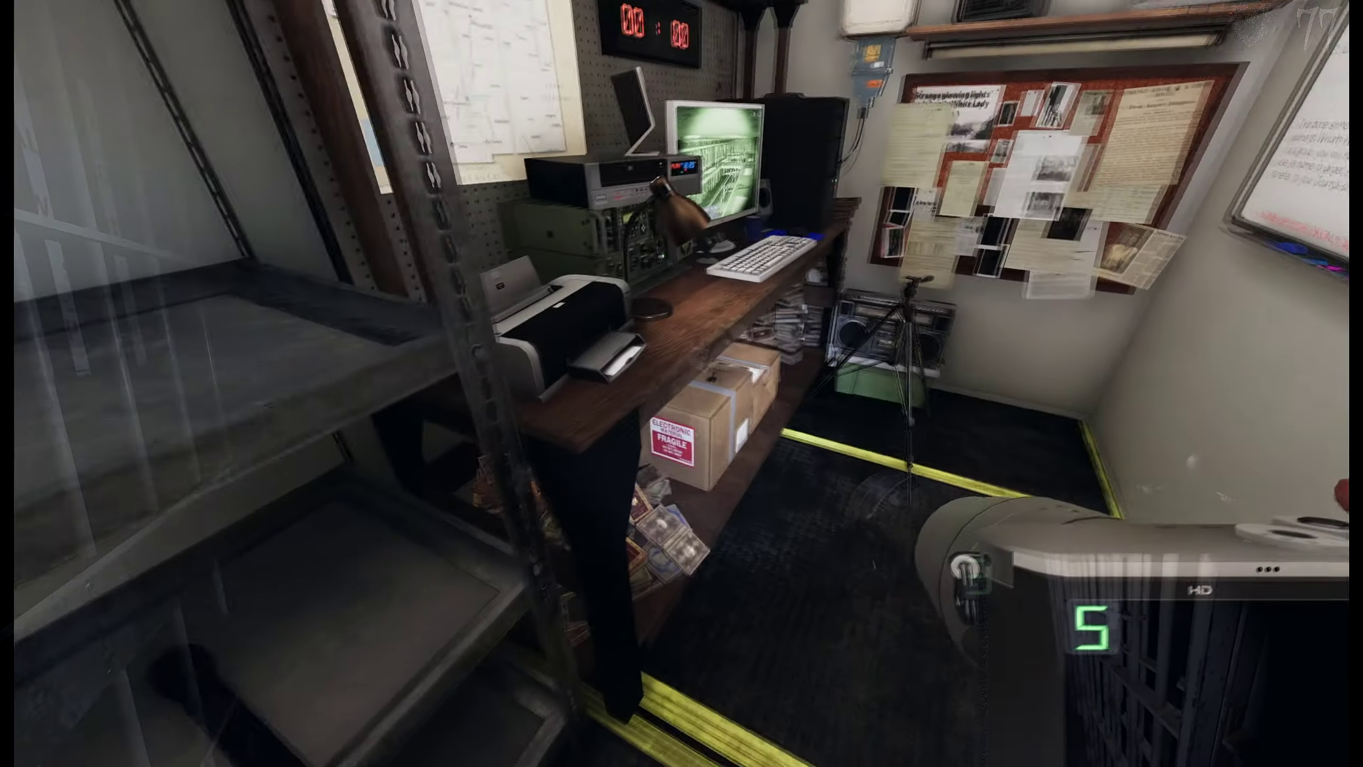
pyautogui.press('w')
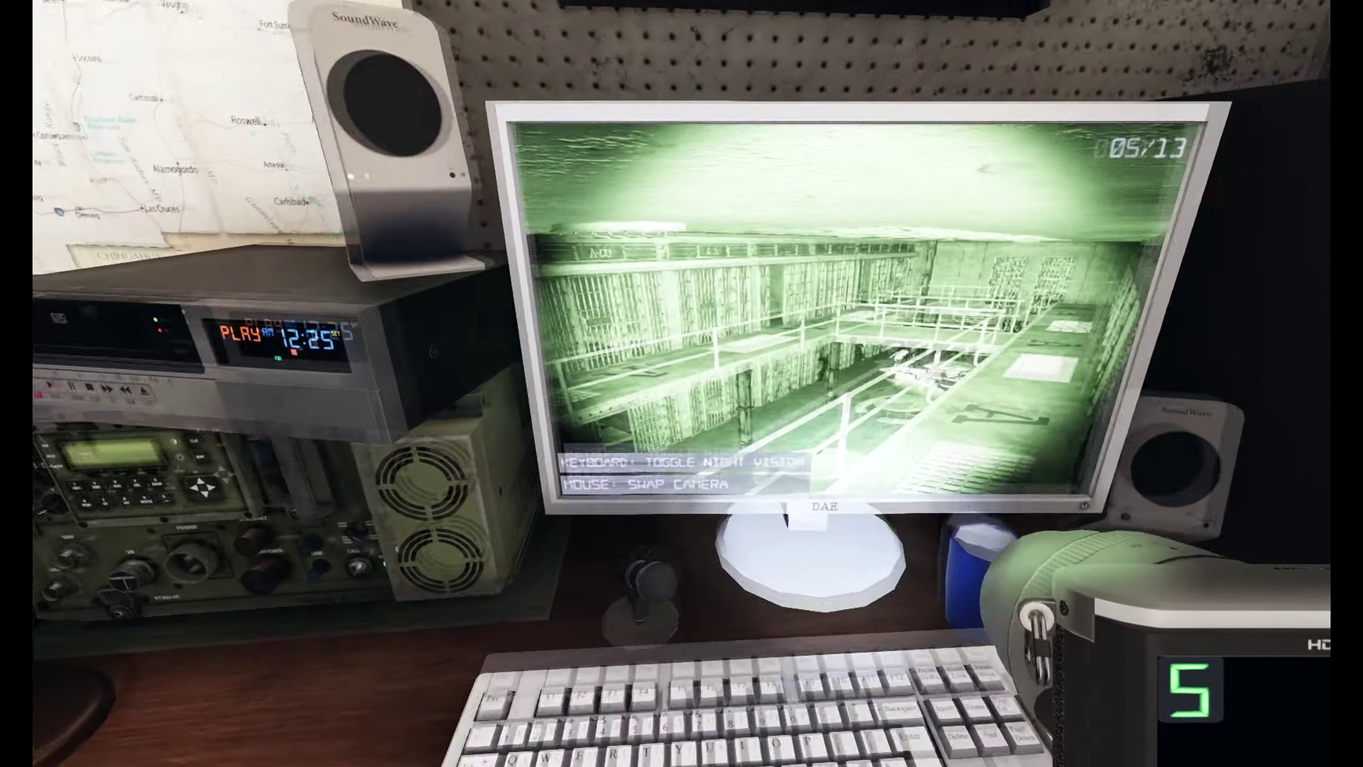
pyautogui.press('s')
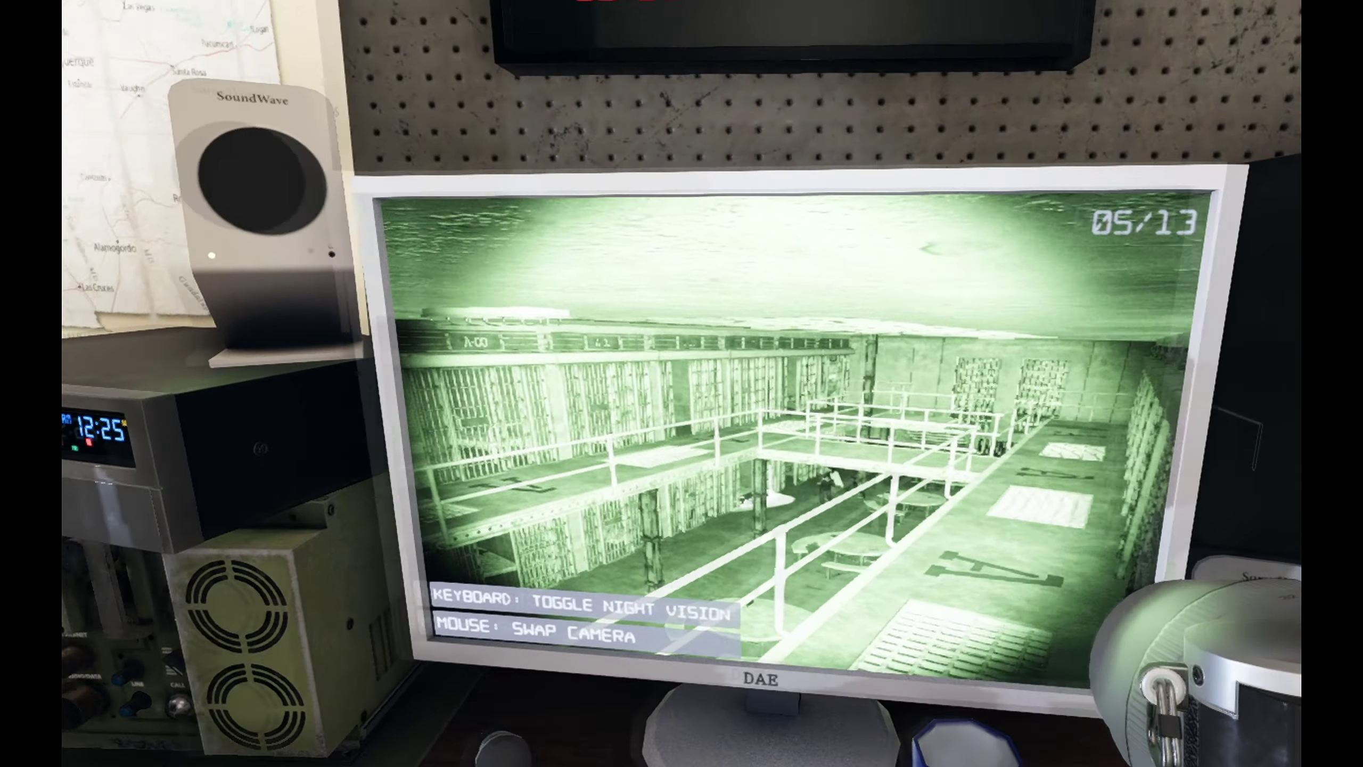
pyautogui.press('w')
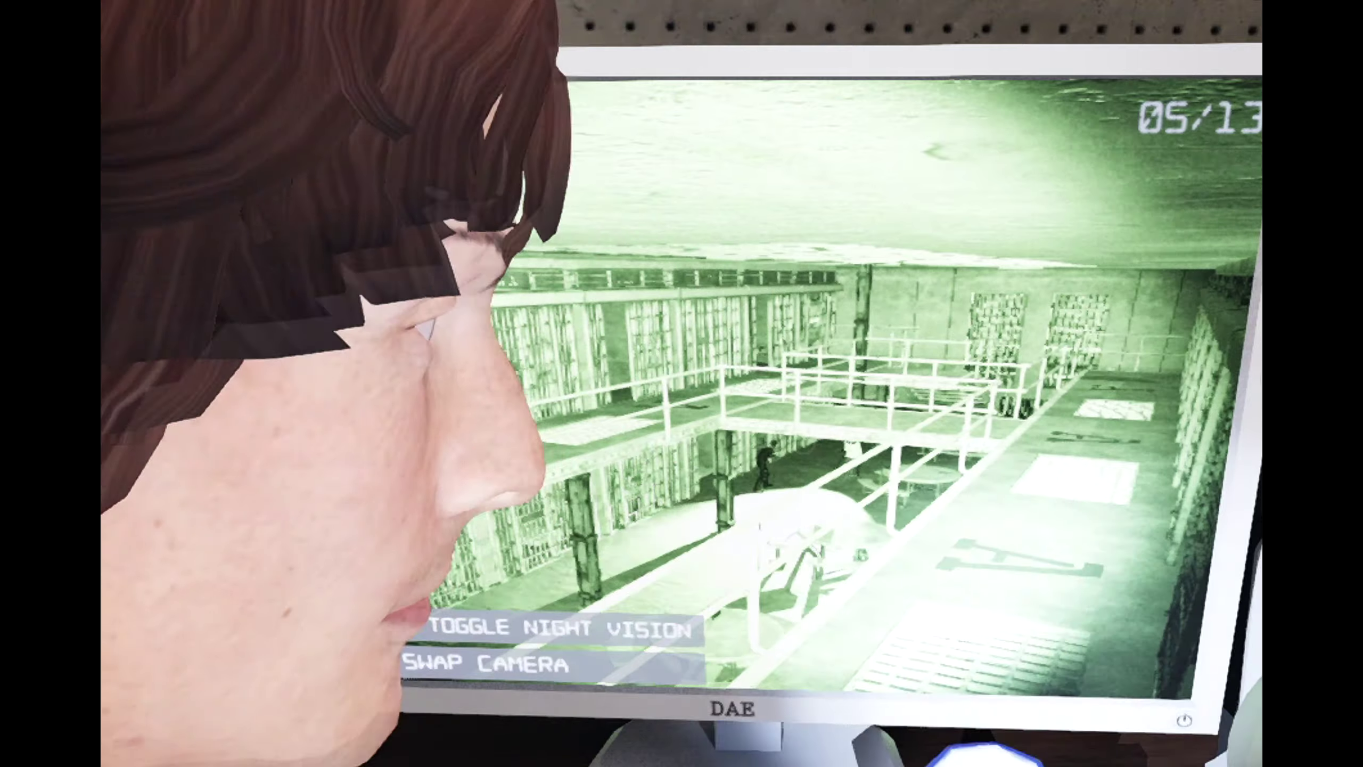
pyautogui.press('w')
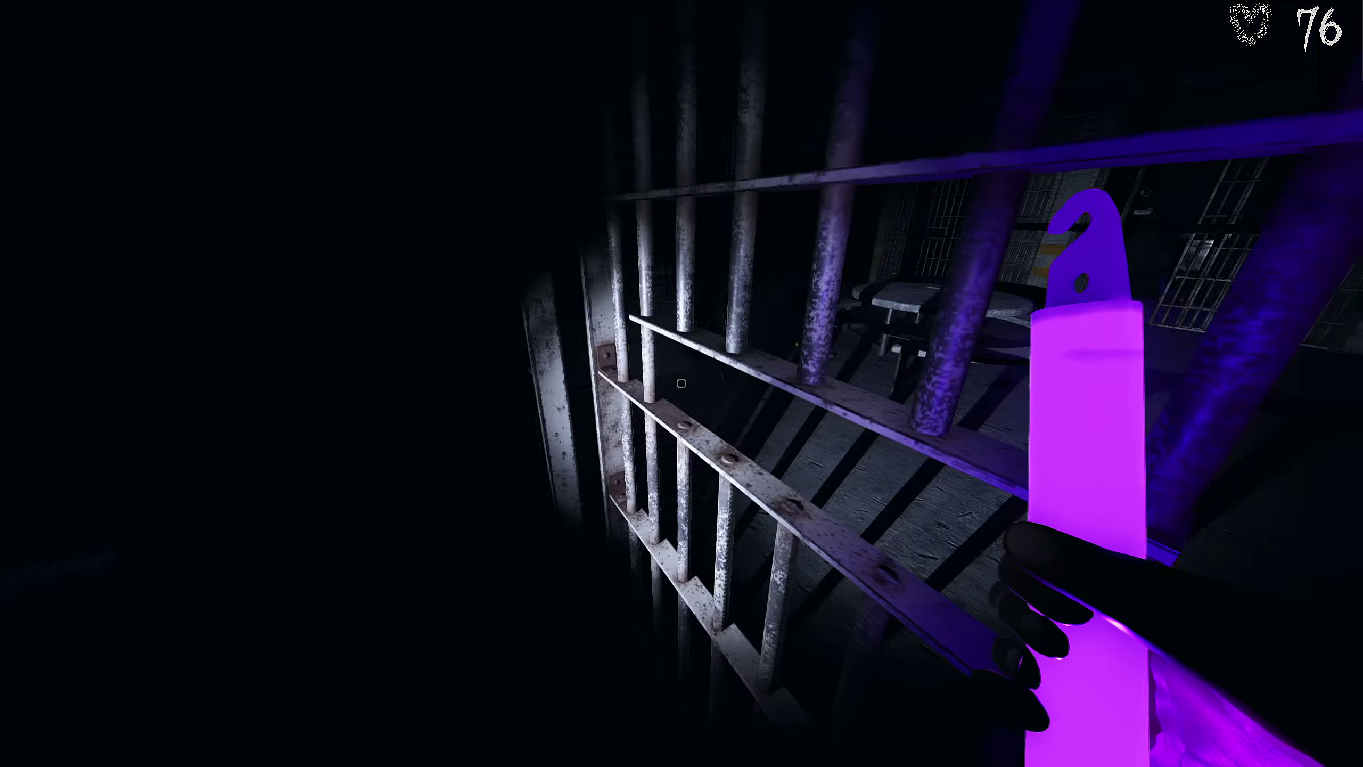
pyautogui.press('j')
pyautogui.click(247, 701)
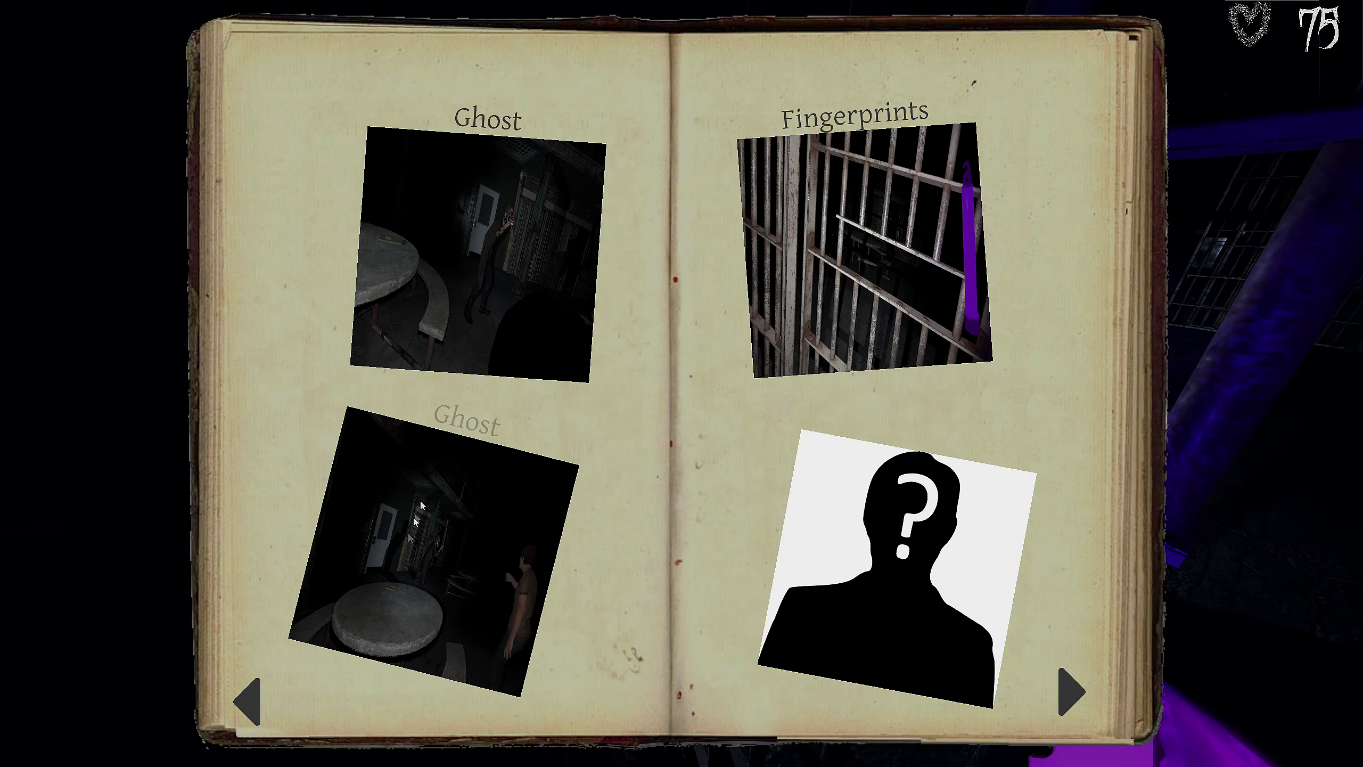
pyautogui.press('j')
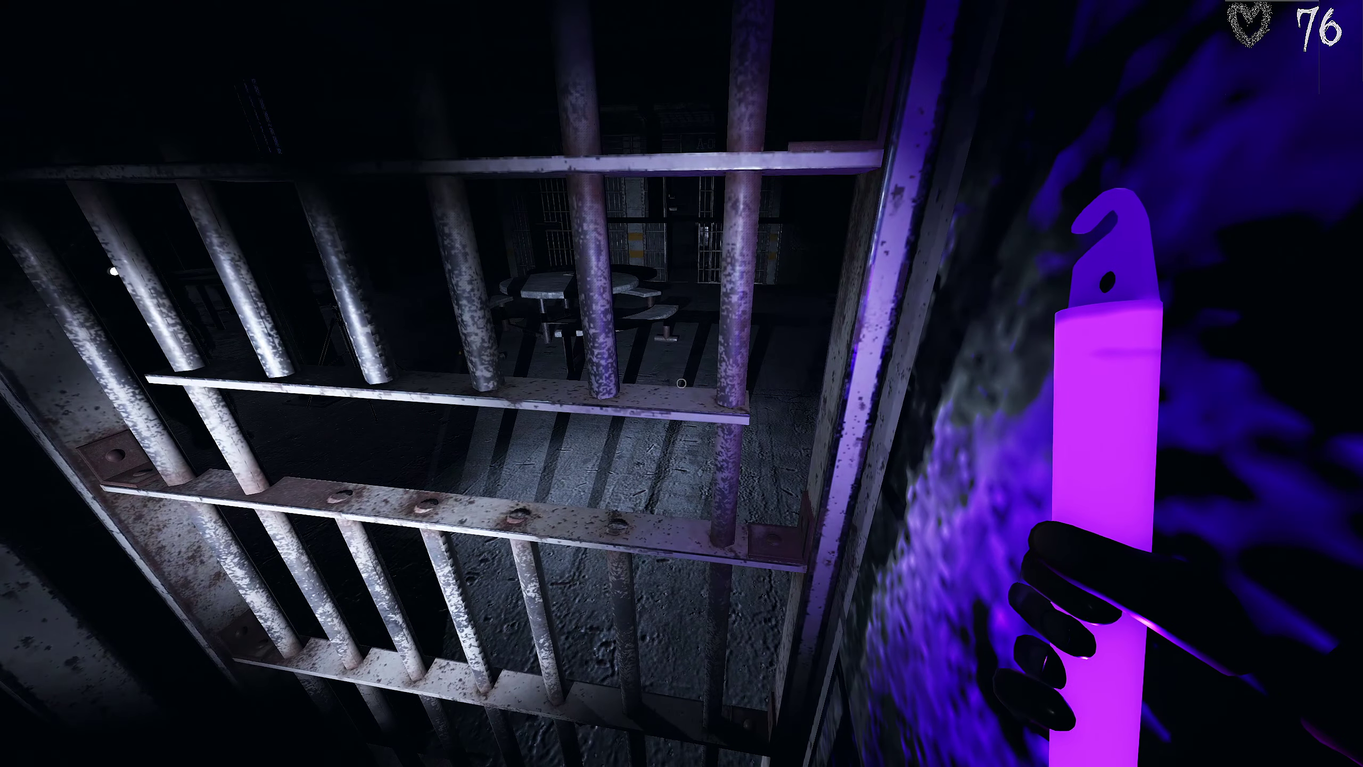